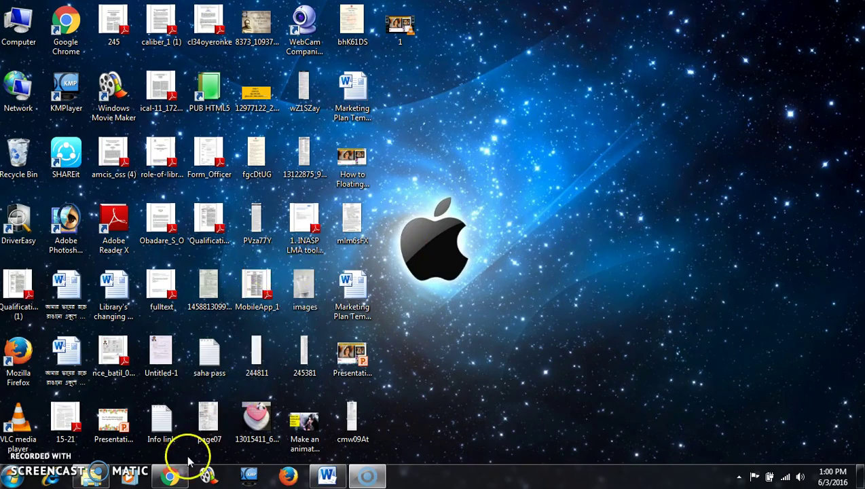
- Launch Google Chrome and go through its extensions settings to the Chrome Web Store's extensions catalogue
{"action": "left_click", "coordinate": [173, 477]}
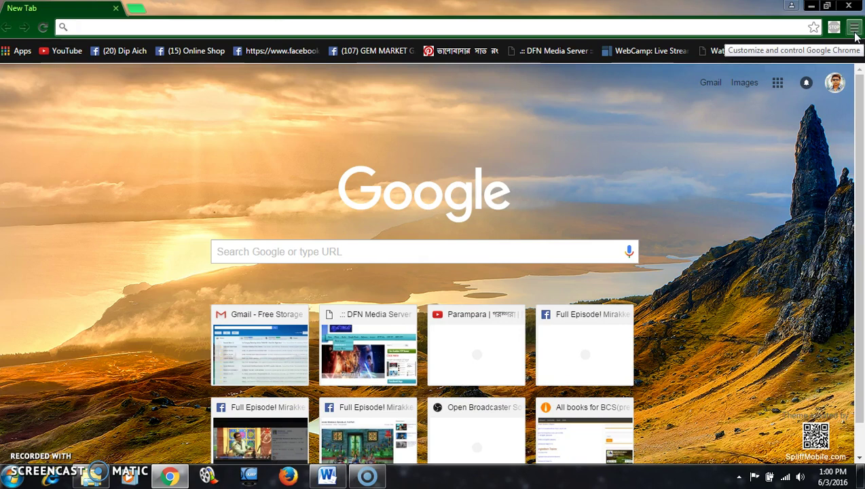
{"action": "left_click", "coordinate": [854, 28]}
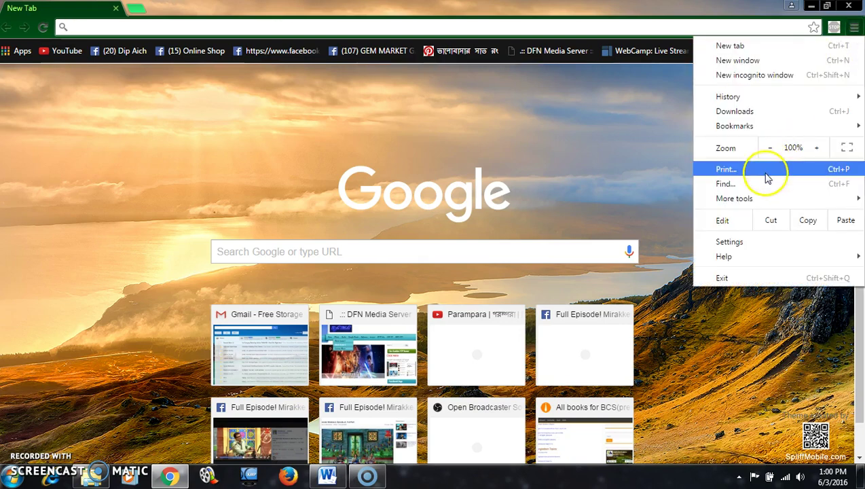
{"action": "left_click", "coordinate": [740, 243]}
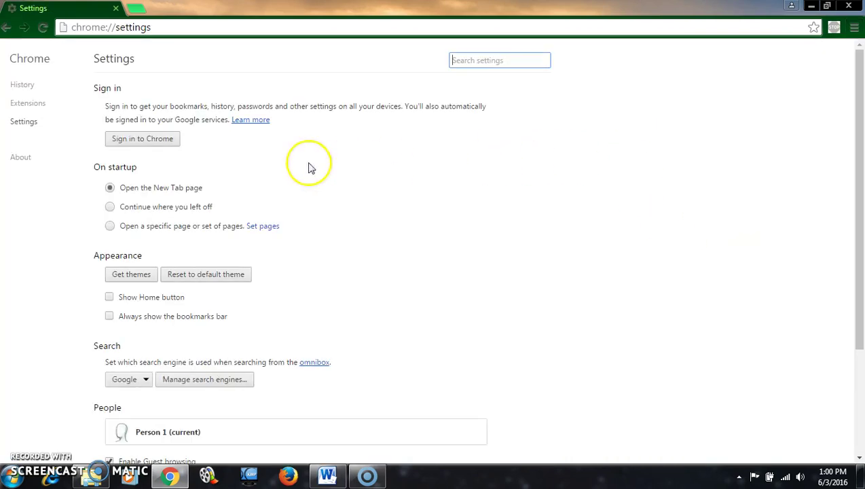
{"action": "left_click", "coordinate": [27, 106]}
{"action": "scroll", "coordinate": [348, 160], "scroll_direction": "down", "scroll_amount": 3}
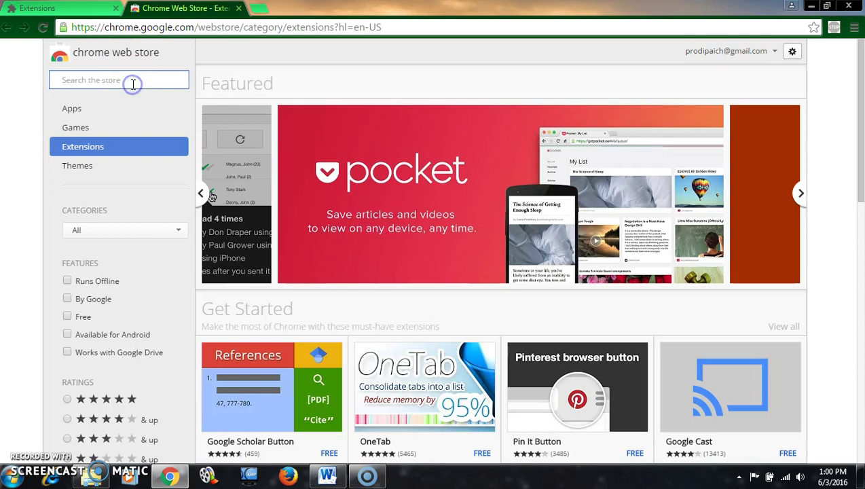
- Search the Chrome Web Store for "floating youtube video"
{"action": "left_click", "coordinate": [133, 83]}
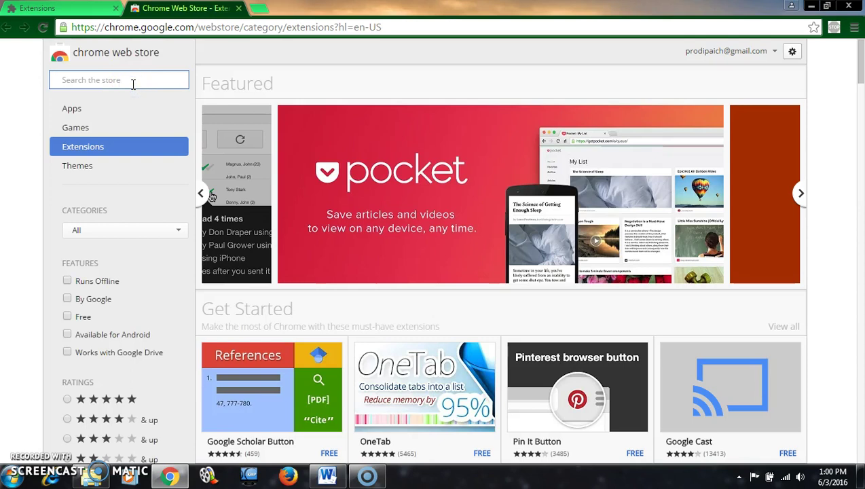
{"action": "type", "text": "flo"}
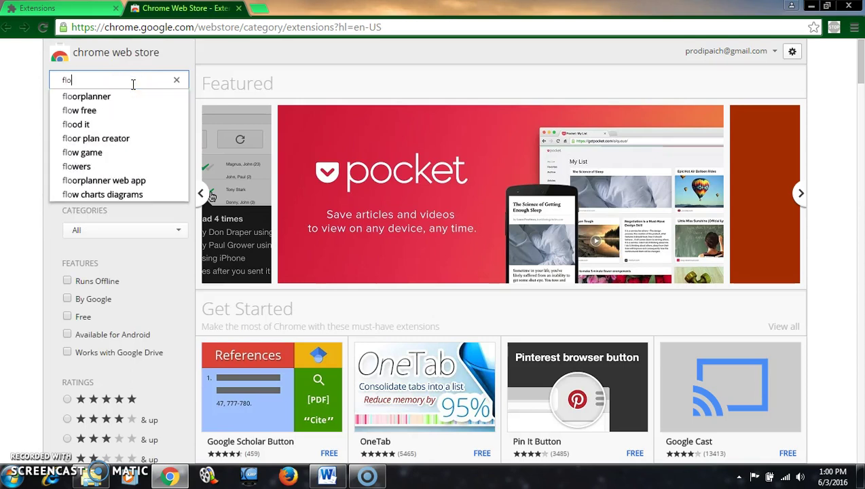
{"action": "type", "text": "ating "}
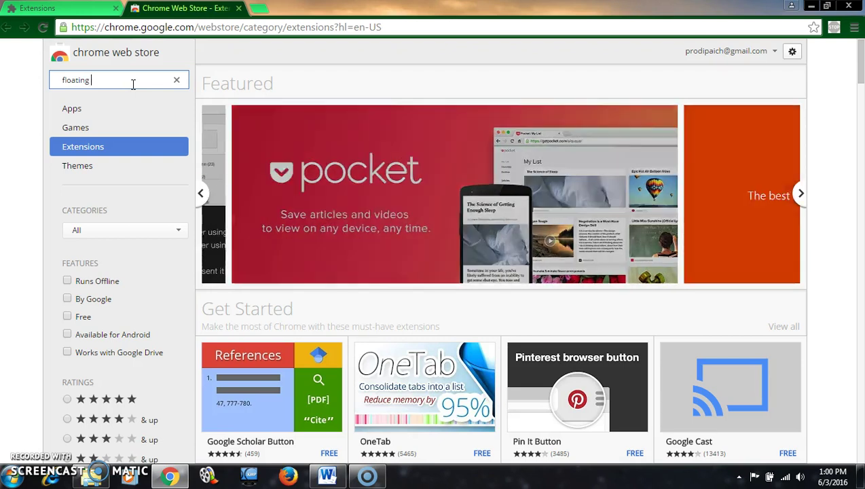
{"action": "type", "text": "yout"}
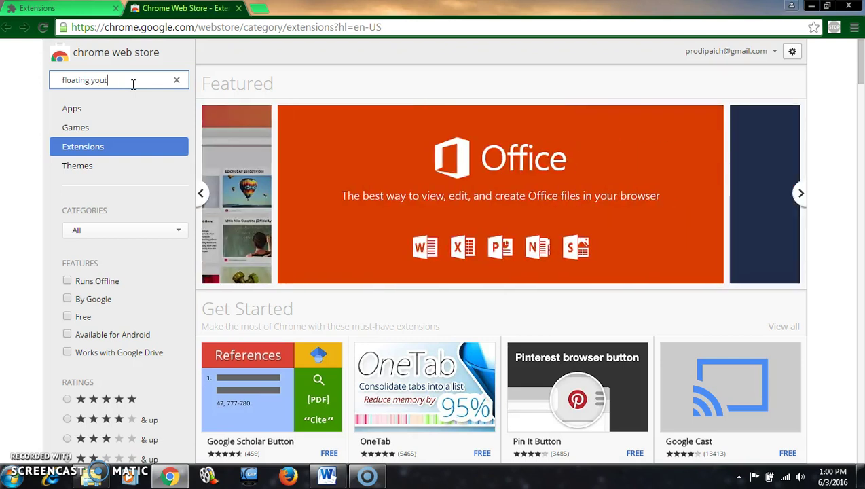
{"action": "type", "text": "ube vide"}
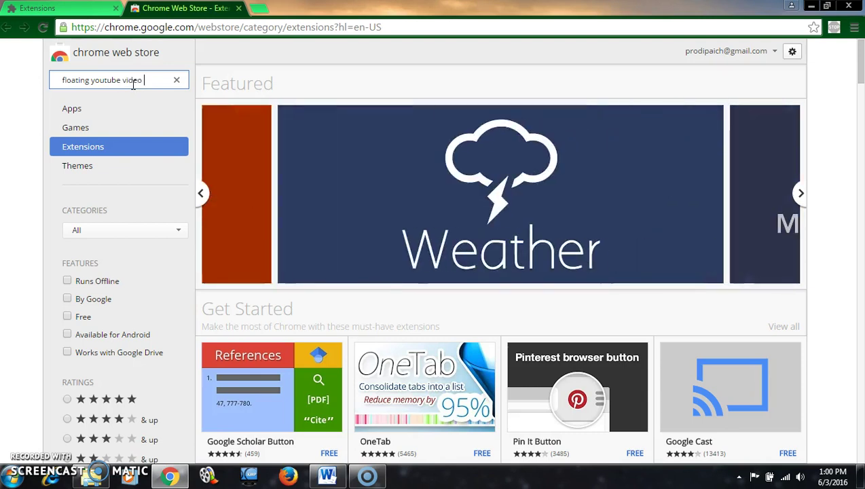
{"action": "type", "text": "o"}
{"action": "key", "text": "Return"}
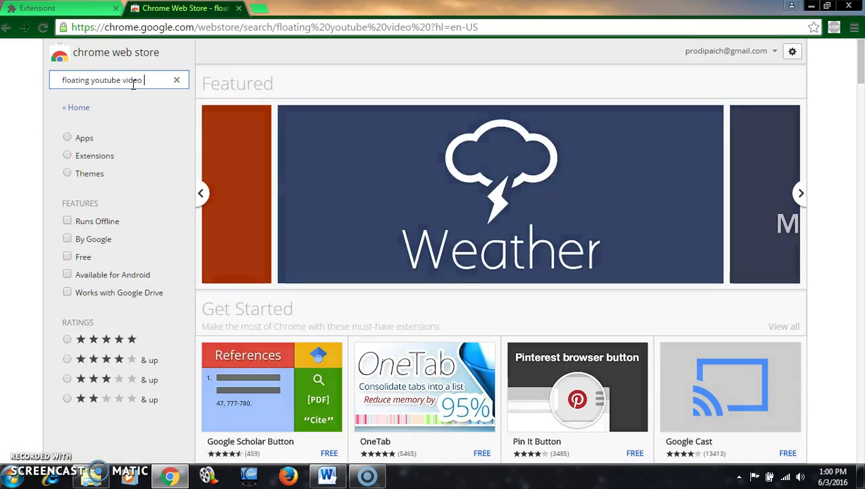
- Add the "Floating for YouTube Extension" to Chrome and approve its requested permissions
{"action": "scroll", "coordinate": [235, 247], "scroll_direction": "down", "scroll_amount": 3}
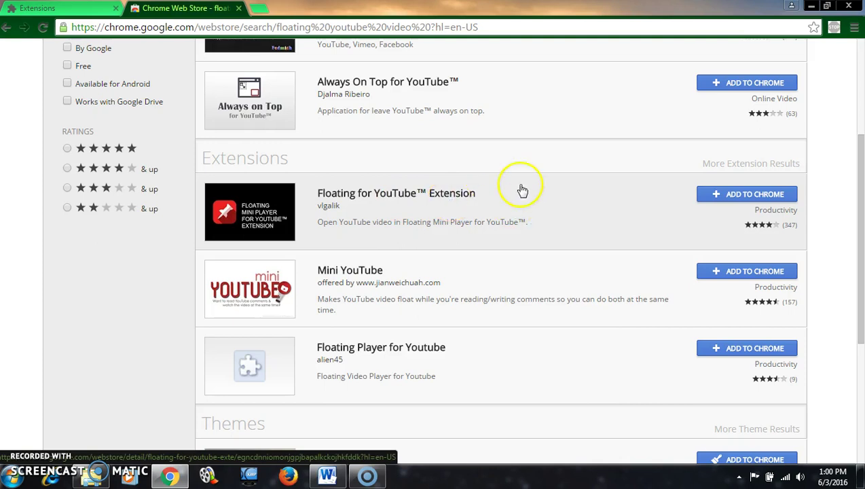
{"action": "left_click", "coordinate": [753, 198]}
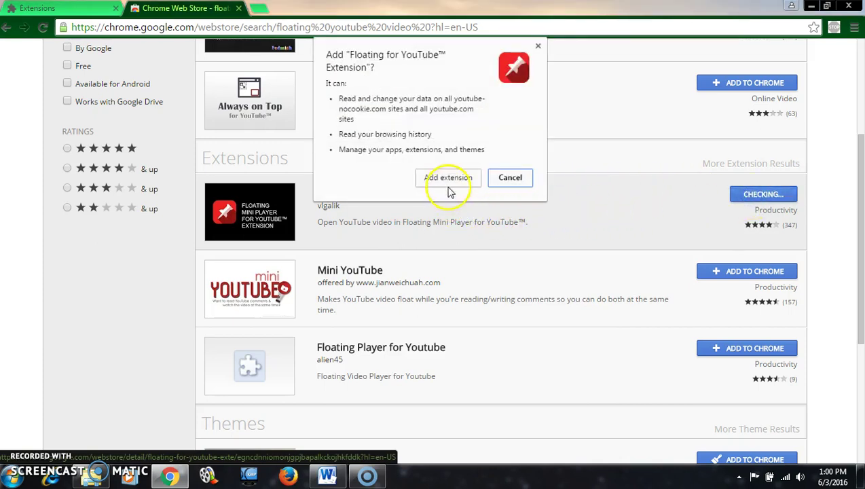
{"action": "left_click", "coordinate": [452, 179]}
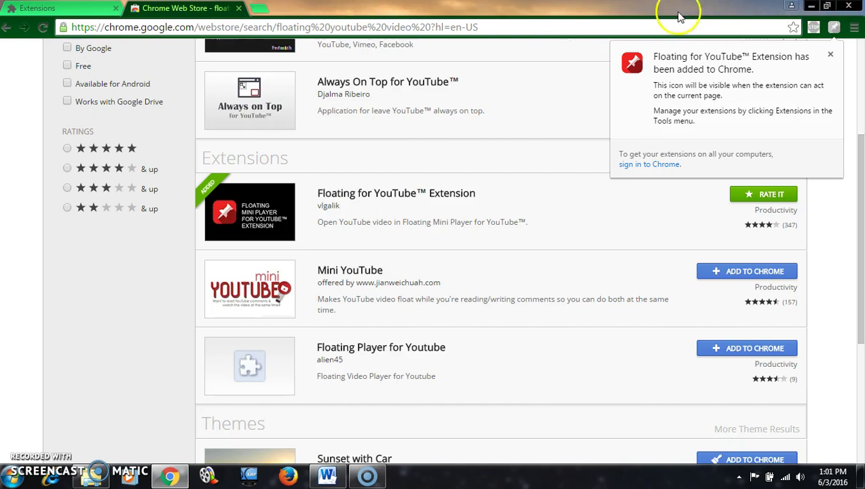
- Open YouTube in a new tab and play the recommended "Panchhi Bole Bahubali Hindi Video song"
{"action": "left_click", "coordinate": [257, 10]}
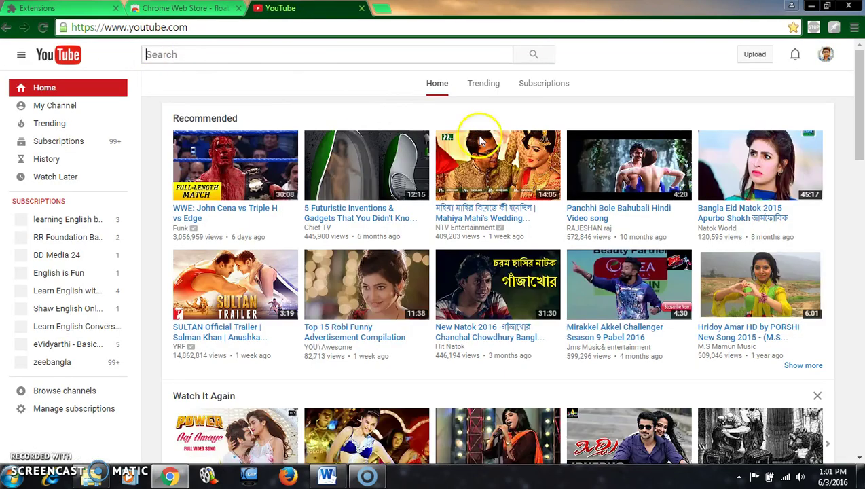
{"action": "left_click", "coordinate": [511, 167]}
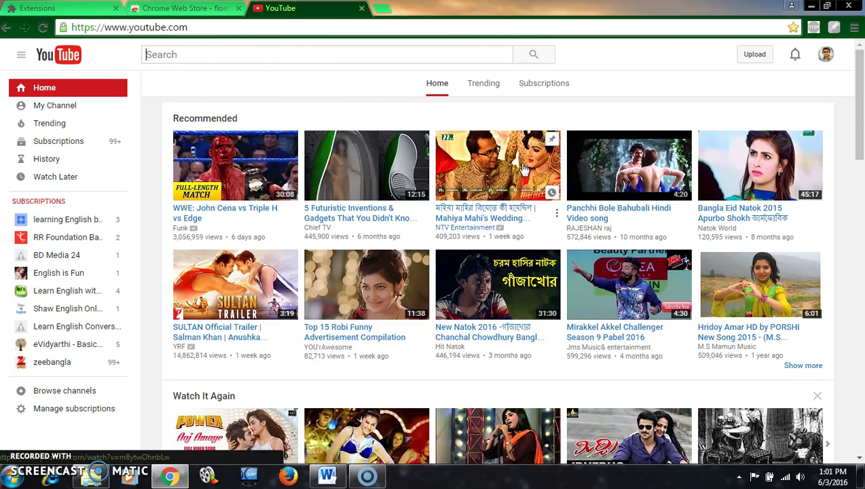
{"action": "left_click", "coordinate": [640, 158]}
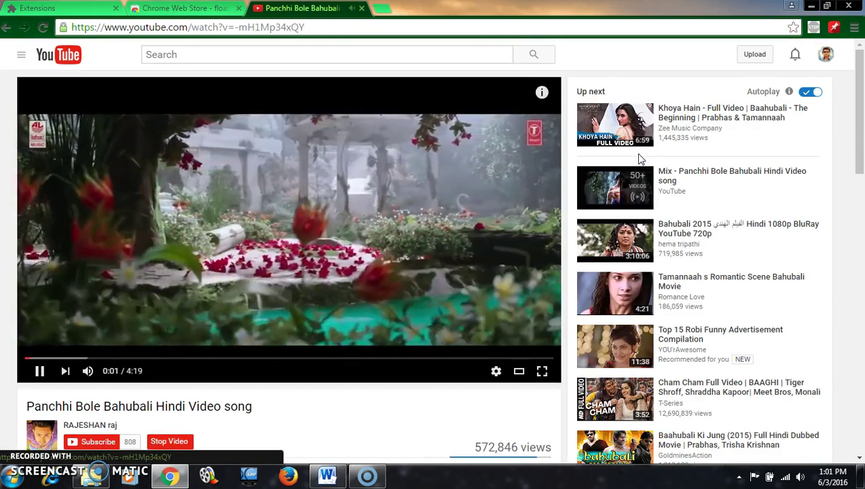
- Send the playing video to the extension's floating mini player, lower its volume and resume playback
{"action": "mouse_move", "coordinate": [629, 144]}
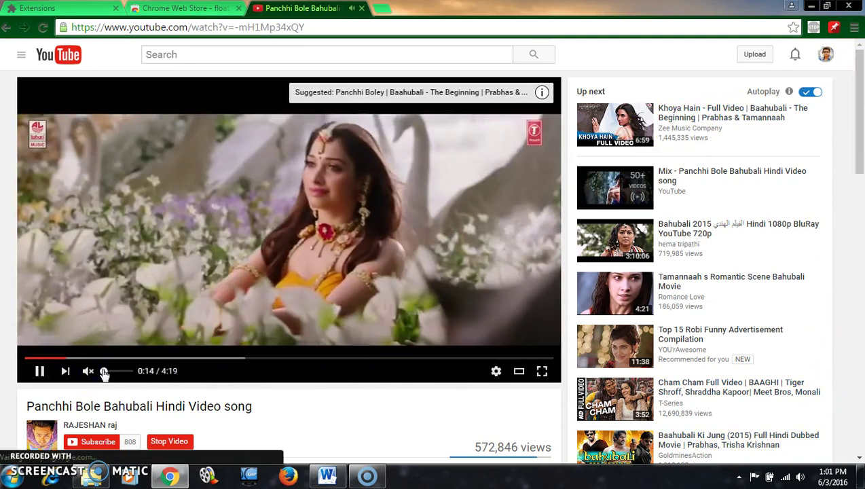
{"action": "left_click", "coordinate": [838, 27]}
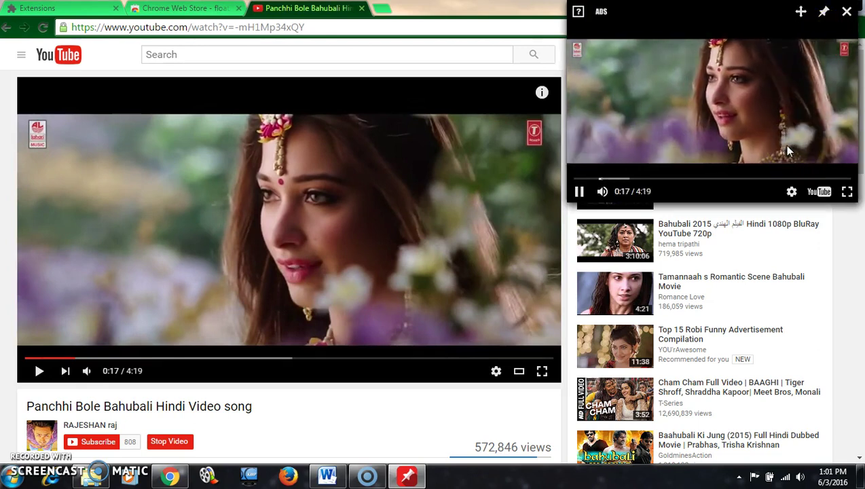
{"action": "left_click", "coordinate": [679, 143]}
{"action": "left_click", "coordinate": [607, 192]}
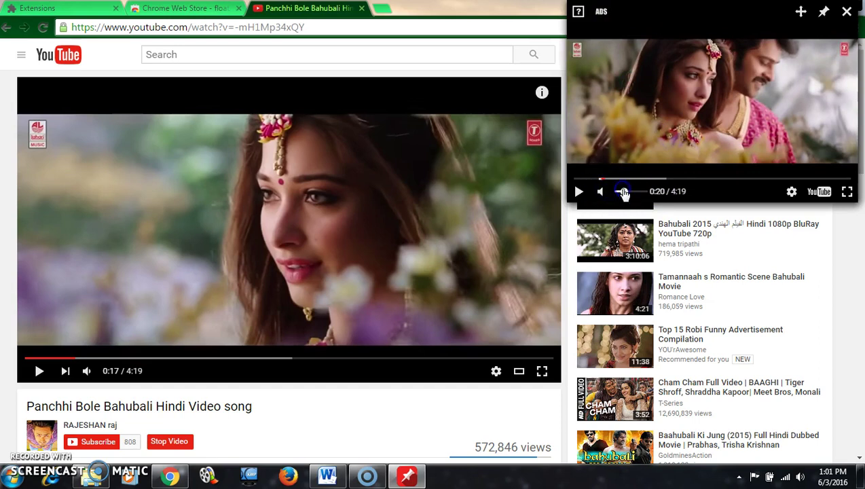
{"action": "left_click", "coordinate": [579, 191]}
- Move the floating player away from the window corner so it overlaps the video on the YouTube page
{"action": "left_click", "coordinate": [791, 14]}
{"action": "left_click", "coordinate": [801, 13]}
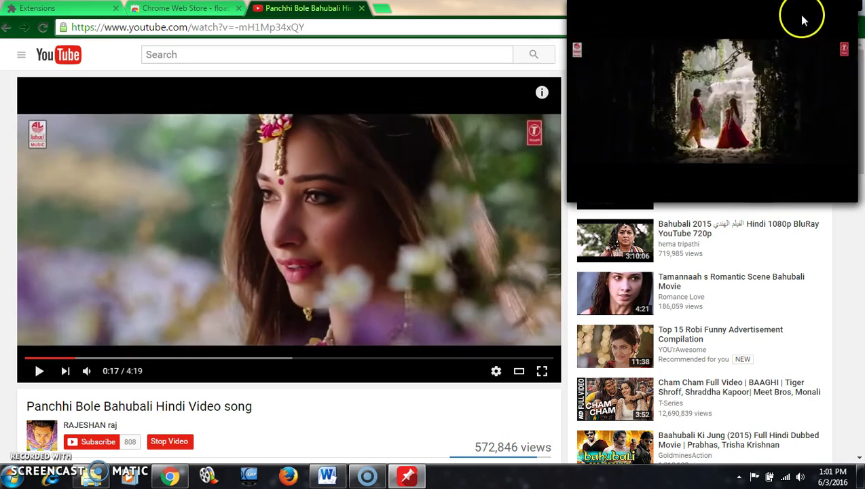
{"action": "left_click_drag", "start_coordinate": [802, 13], "coordinate": [530, 153]}
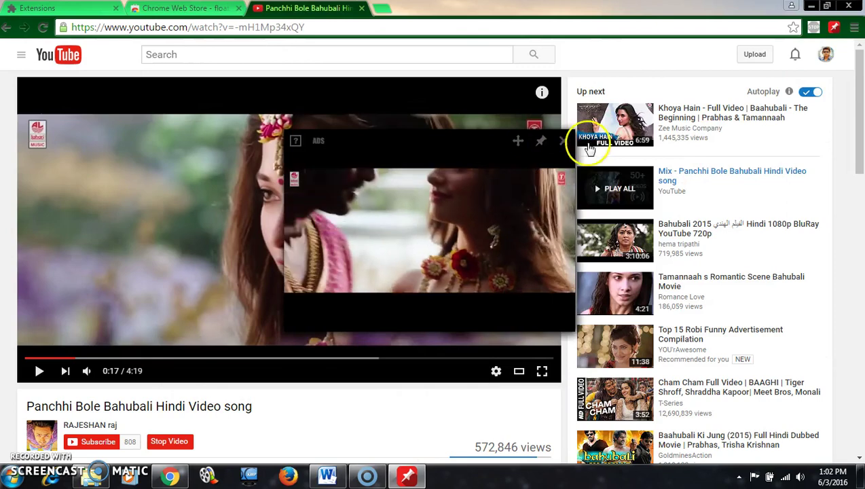
- Show the desktop and move the still-playing floating player to the desktop's upper-right corner
{"action": "key", "text": "super+d"}
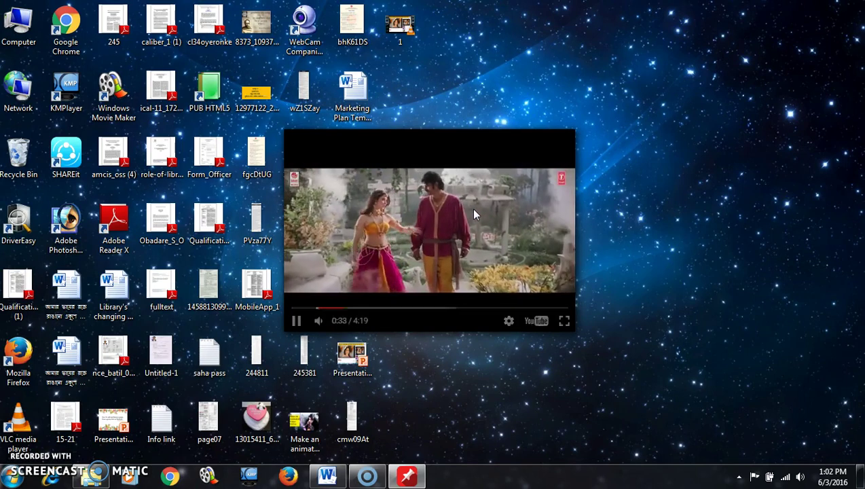
{"action": "mouse_move", "coordinate": [454, 142]}
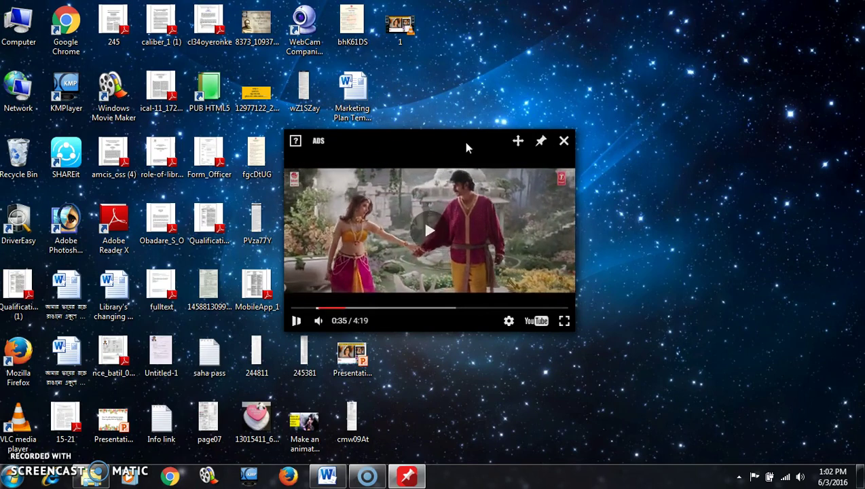
{"action": "left_click", "coordinate": [450, 145]}
{"action": "left_click", "coordinate": [511, 144]}
{"action": "left_click_drag", "start_coordinate": [510, 143], "coordinate": [796, 19]}
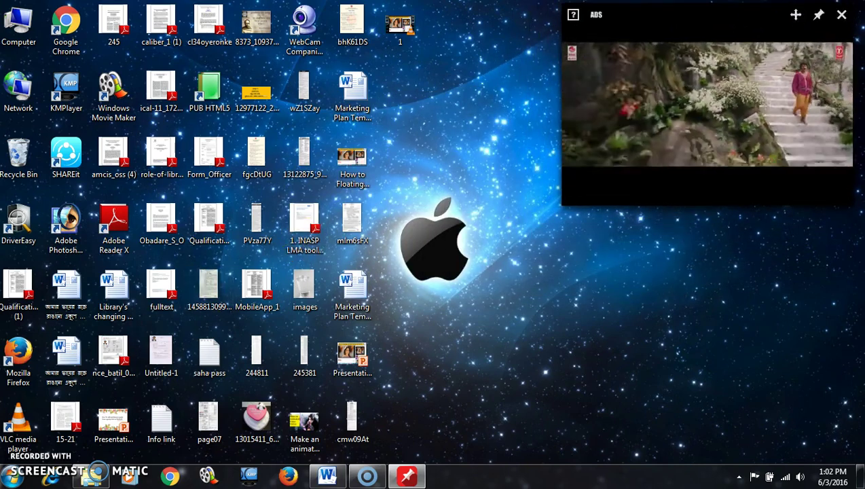
- Open a blank document in Microsoft Word 2010 and maximize its window beneath the floating player
{"action": "left_click", "coordinate": [11, 478]}
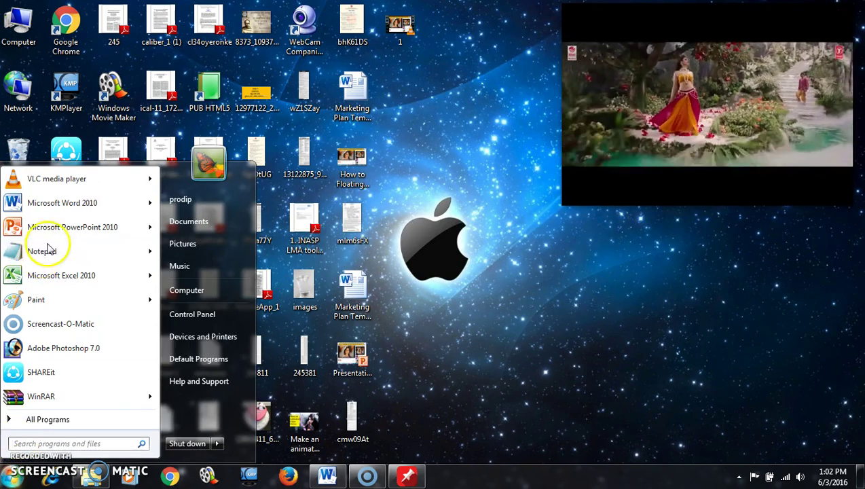
{"action": "left_click", "coordinate": [54, 202]}
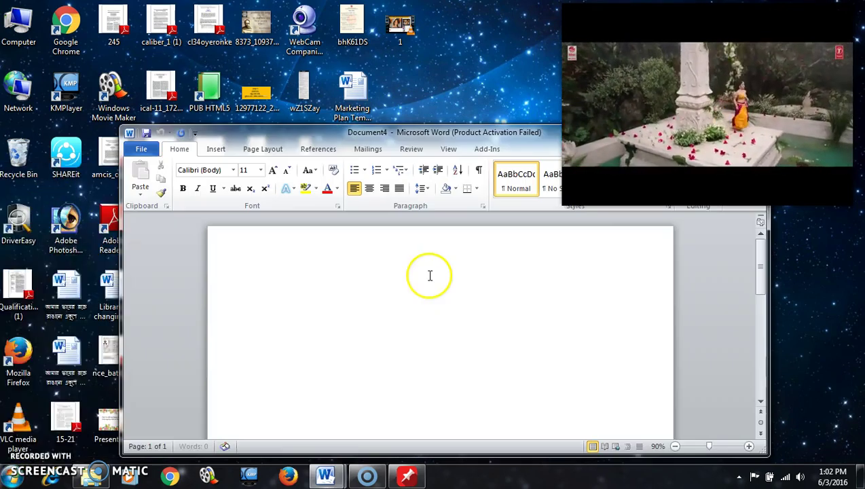
{"action": "left_click_drag", "start_coordinate": [429, 132], "coordinate": [218, 135]}
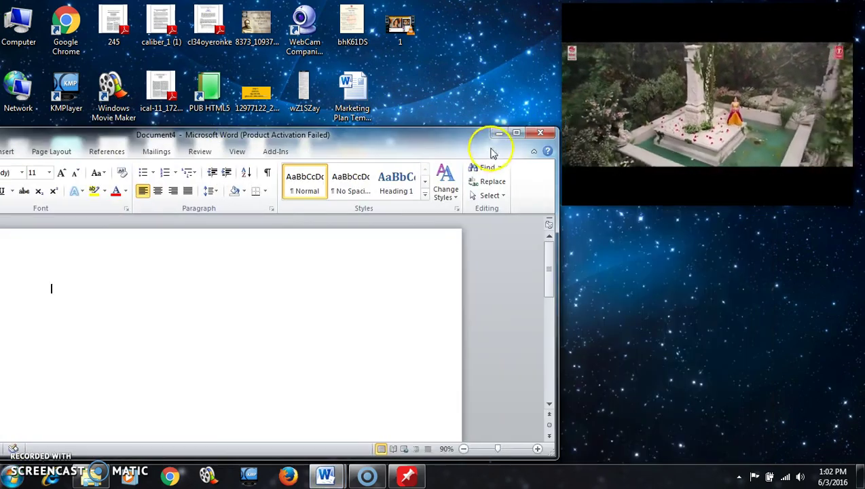
{"action": "left_click", "coordinate": [516, 133]}
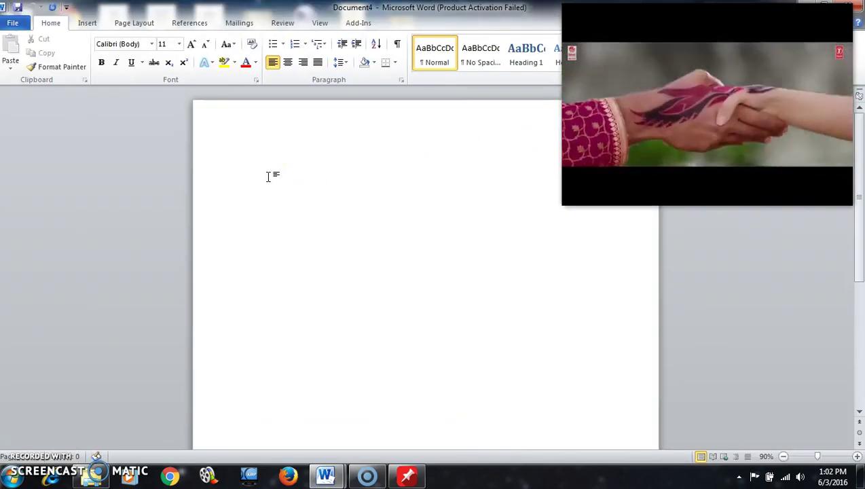
- Enter the sample text "Jkasjfdaj jajlkfjalflkljaldf adfj" in the blank document while the video keeps playing
{"action": "type", "text": "Jkasjfdaj"}
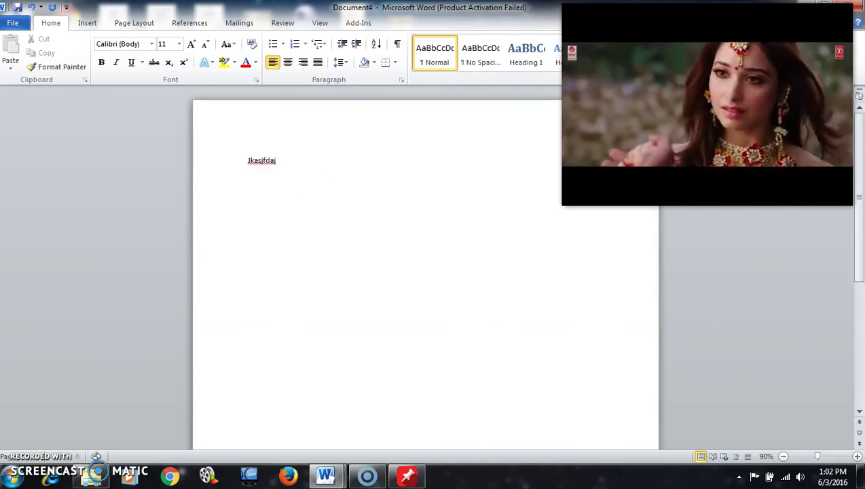
{"action": "type", "text": " jajlkfjalfkljaldf adfj"}
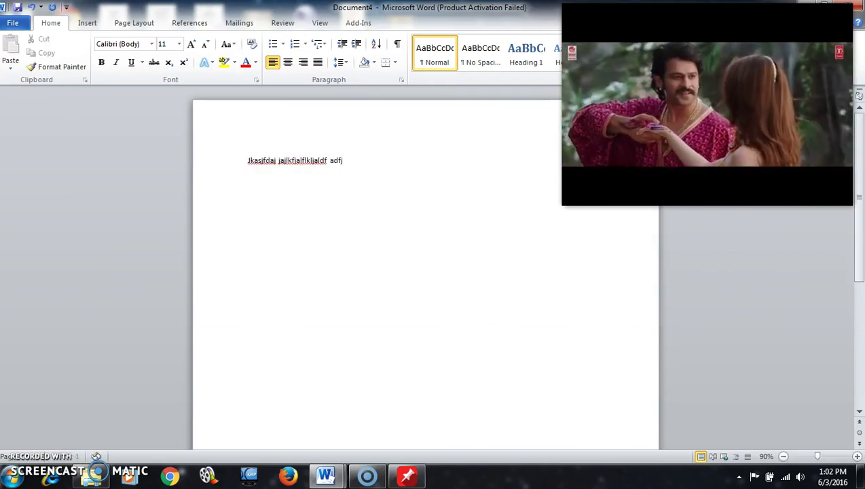
{"action": "mouse_move", "coordinate": [676, 71]}
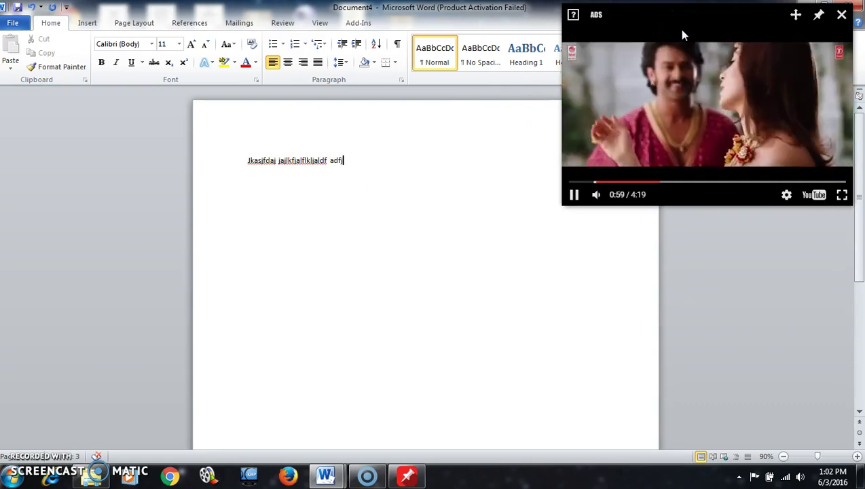